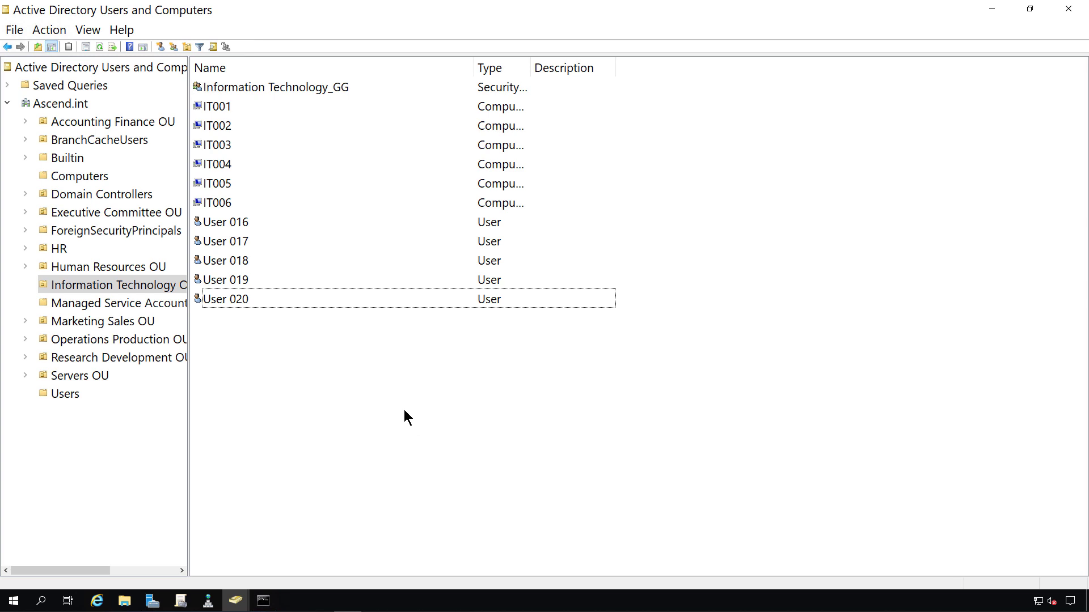
# Step: Select the Accounting Finance OU to list its security groups, AF001–AF006 computers and users 001–005
pyautogui.click(120, 124)
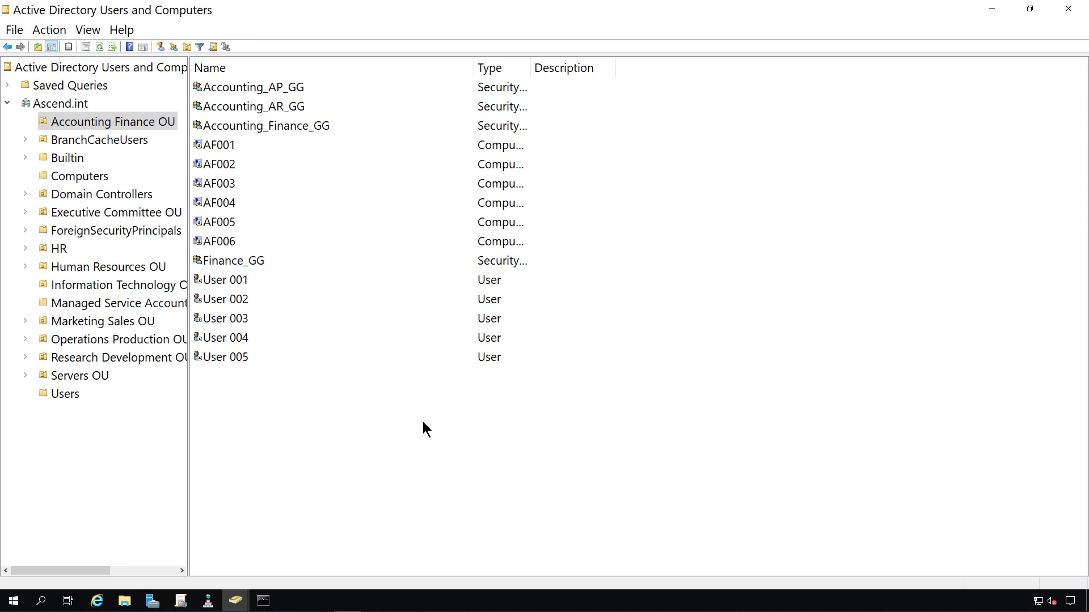
# Step: Begin a new user in Accounting Finance with first name 'Template' and logon name 'template'
pyautogui.rightClick(440, 408)
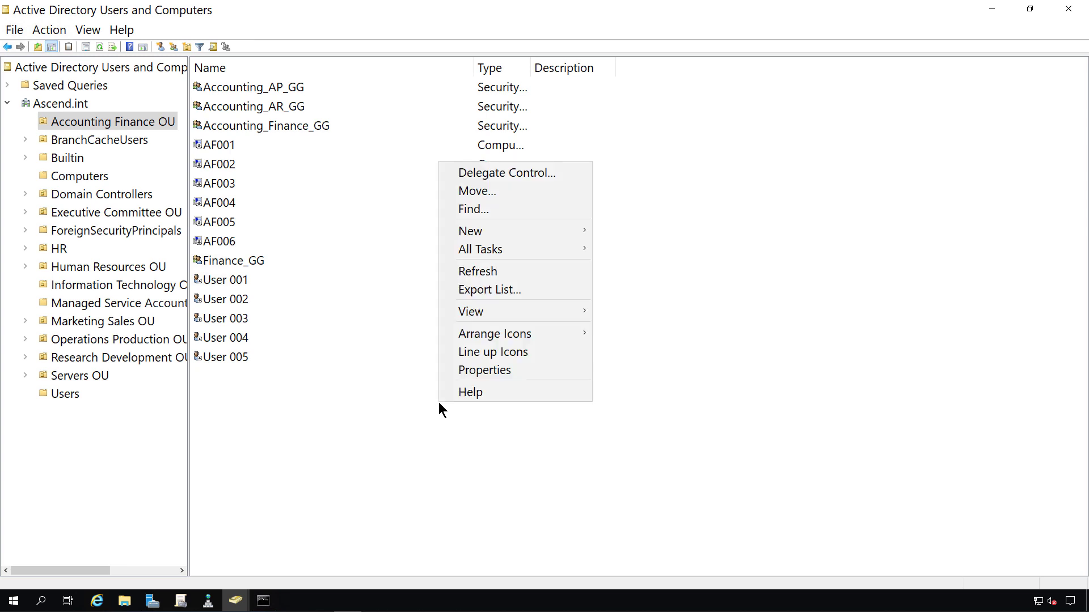
pyautogui.moveTo(505, 233)
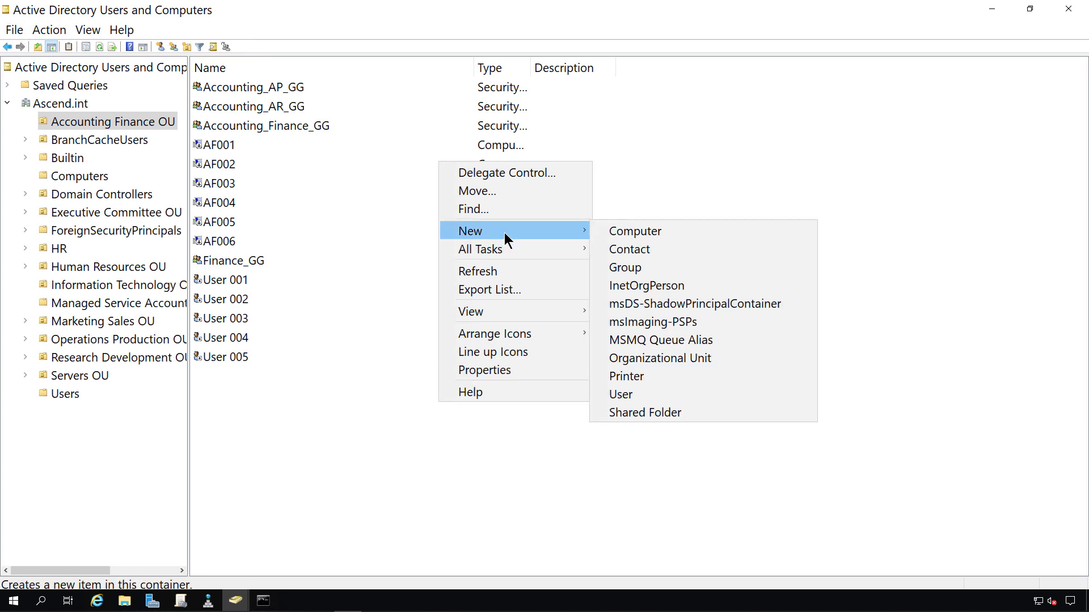
pyautogui.click(635, 395)
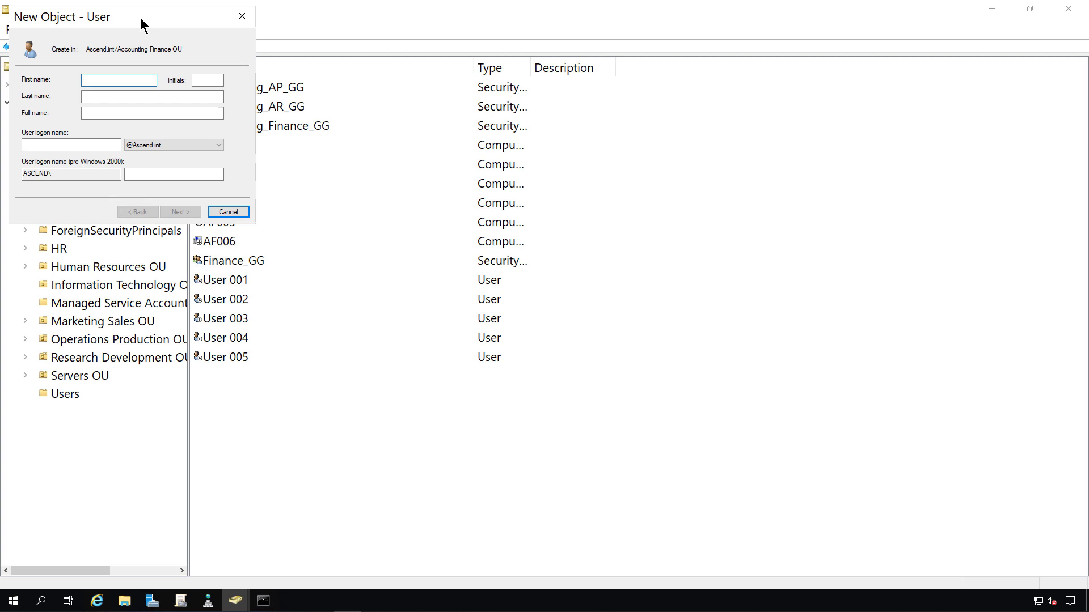
pyautogui.moveTo(141, 19); pyautogui.dragTo(695, 180)
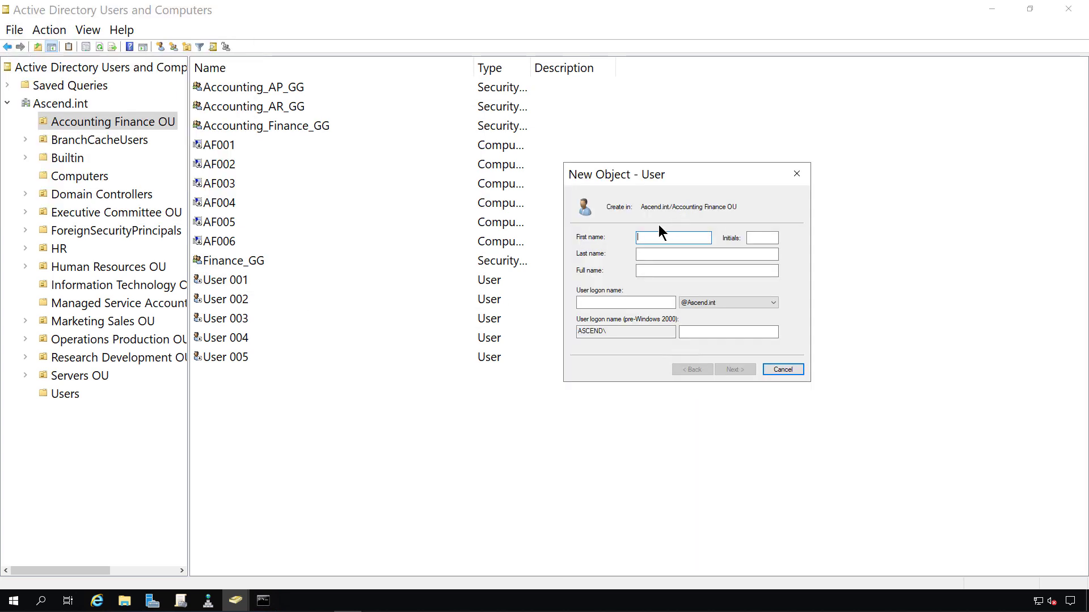
pyautogui.write('Template')
pyautogui.click(651, 302)
pyautogui.write('t')
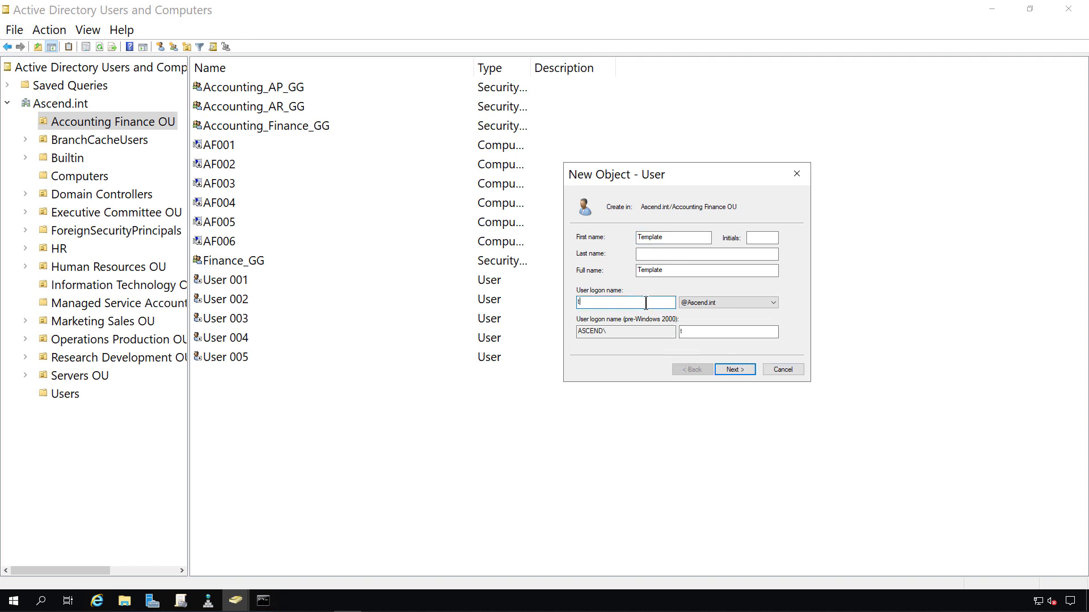
pyautogui.write('emplate')
pyautogui.click(729, 371)
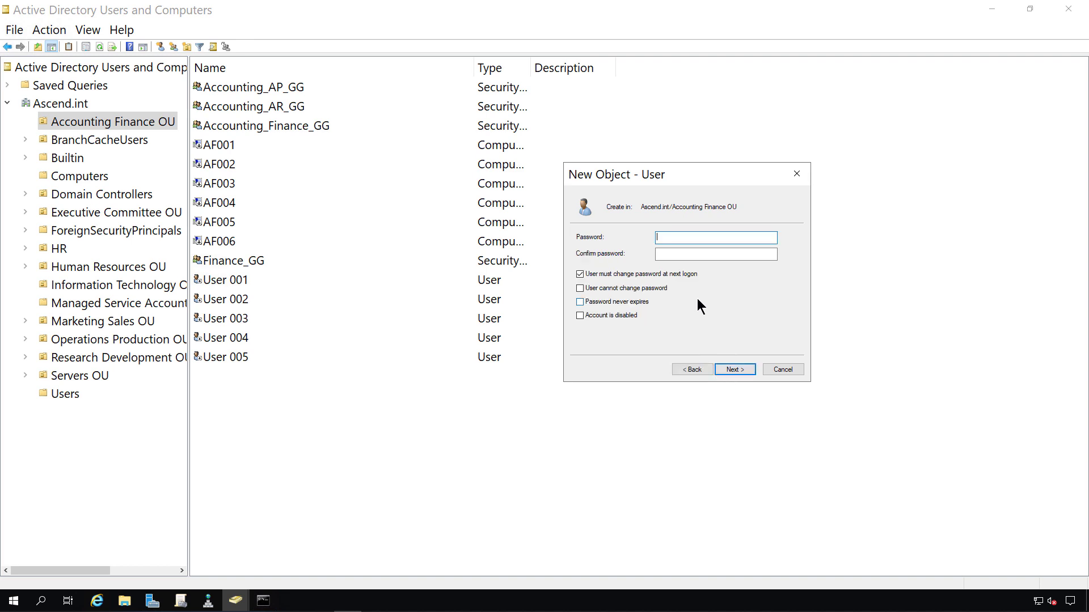
# Step: Enter and confirm Template's password, clear must-change at next logon, and set password never expires
pyautogui.hotkey('ctrl', 'v')
pyautogui.press('Tab')
pyautogui.hotkey('ctrl', 'v')
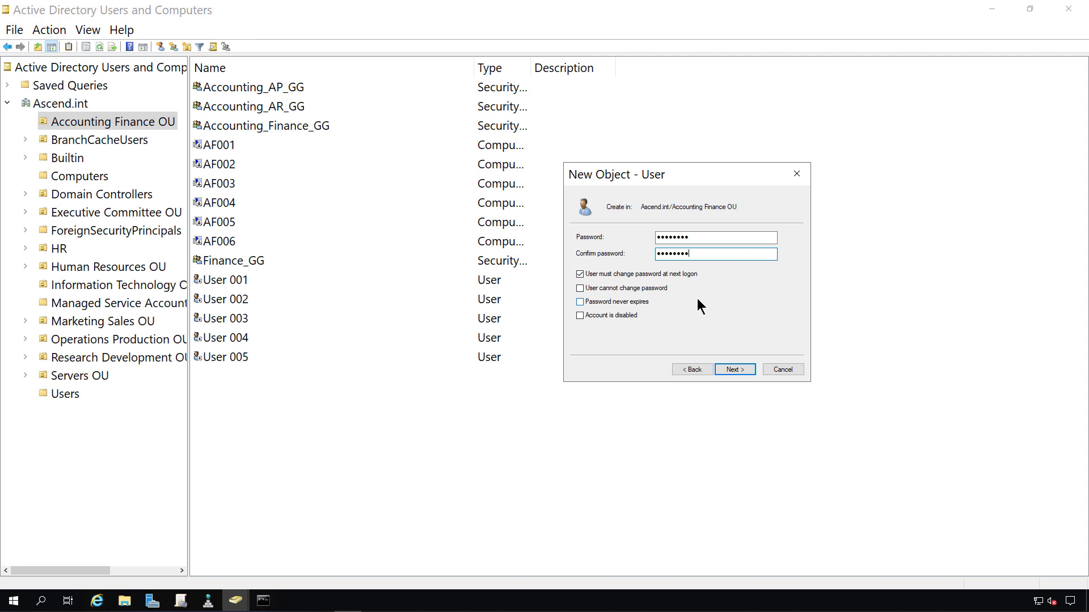
pyautogui.click(648, 276)
pyautogui.click(652, 289)
pyautogui.click(638, 302)
pyautogui.click(623, 302)
pyautogui.click(645, 302)
pyautogui.click(736, 370)
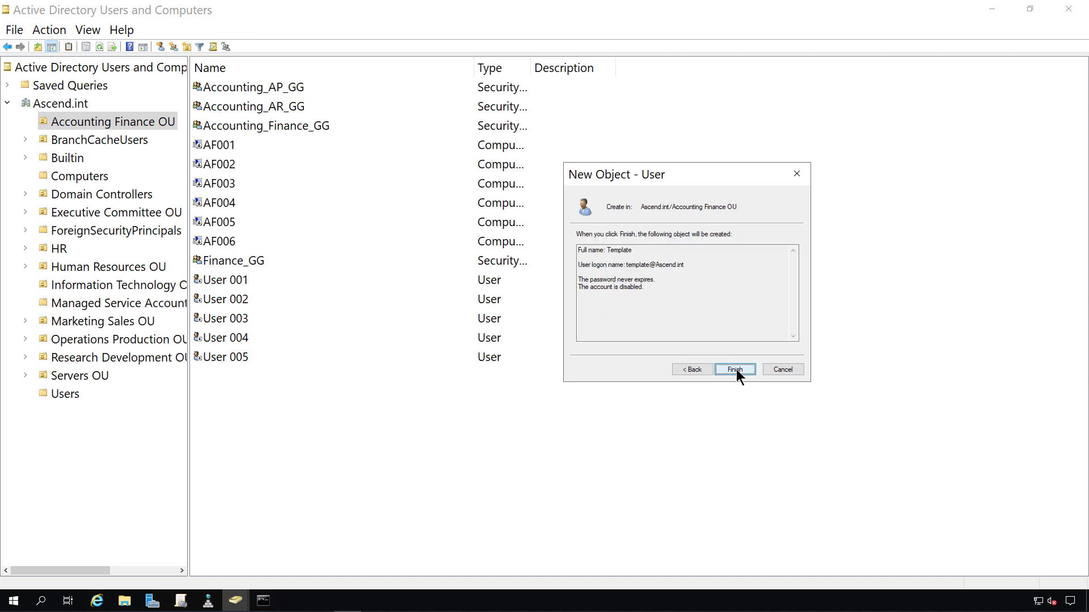
# Step: Create Template and add it to Accounting_AP_GG, Accounting_AR_GG and Accounting_Finance_GG groups
pyautogui.click(735, 370)
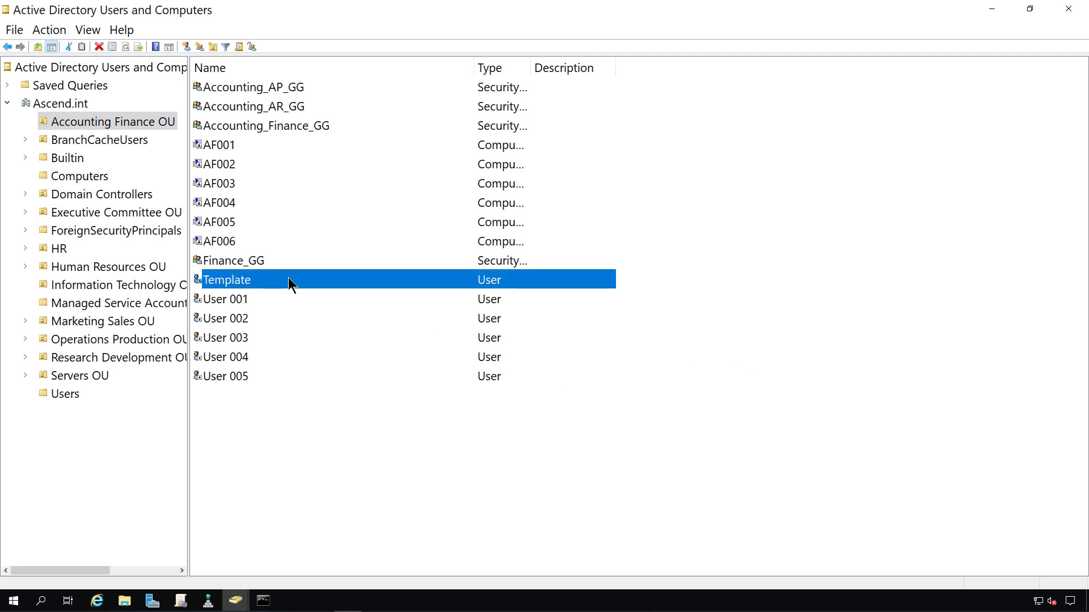
pyautogui.doubleClick(329, 281)
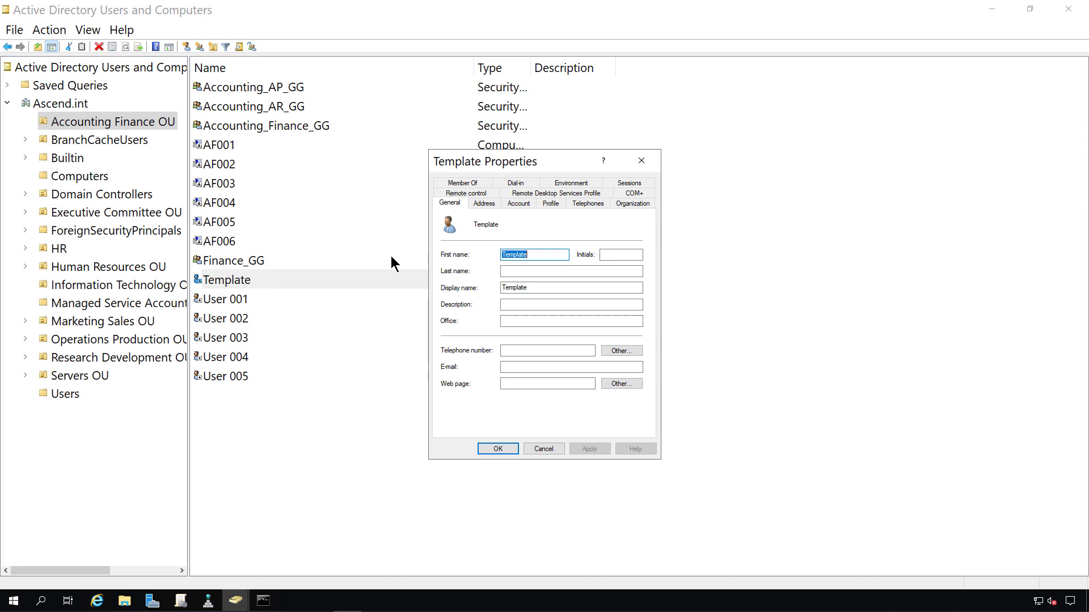
pyautogui.click(457, 182)
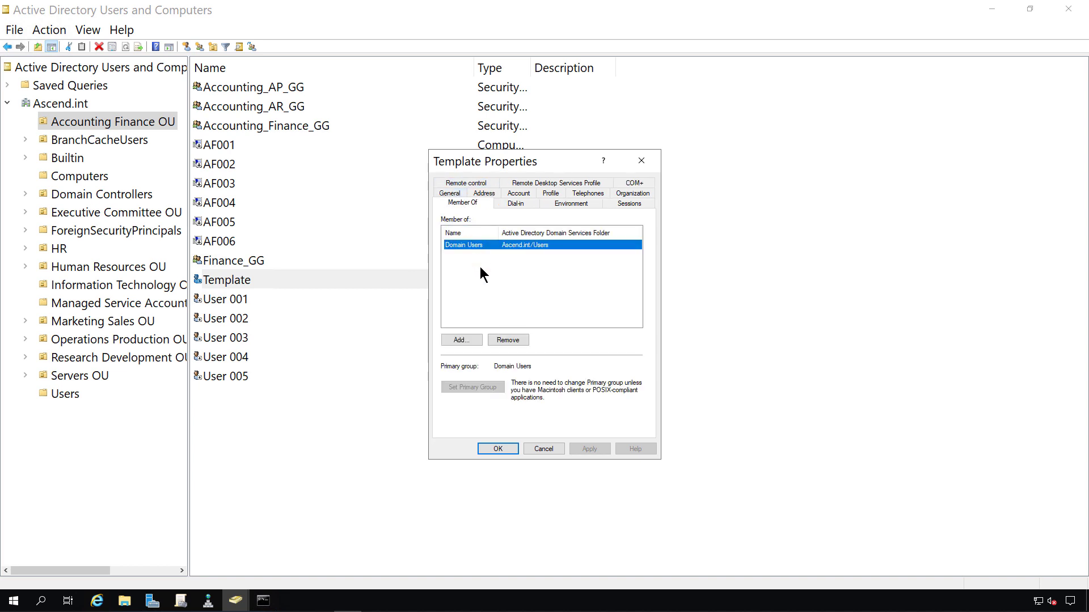
pyautogui.click(468, 341)
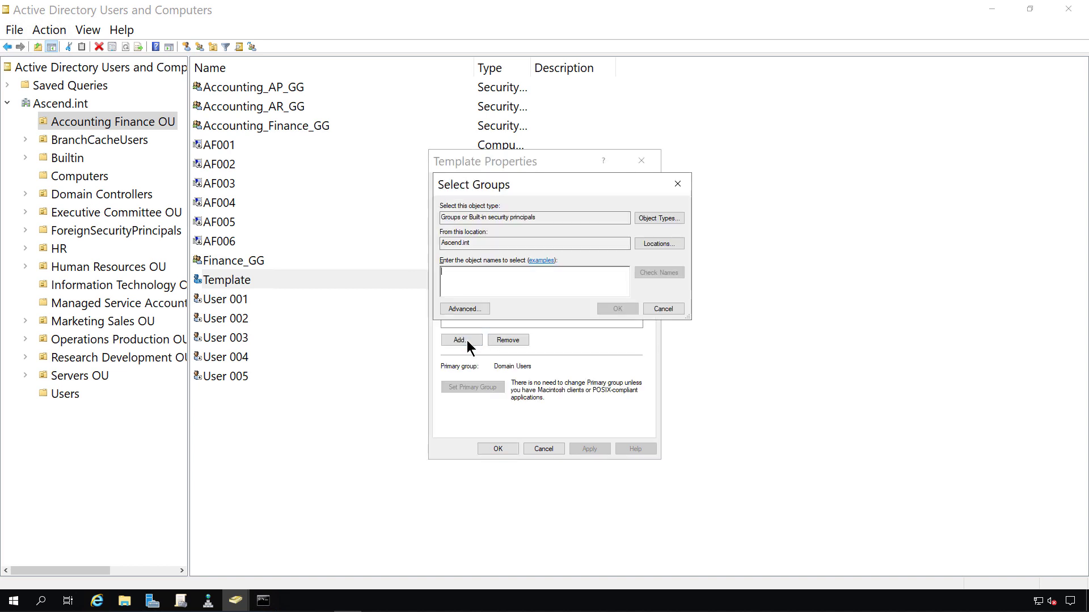
pyautogui.click(474, 310)
pyautogui.click(702, 317)
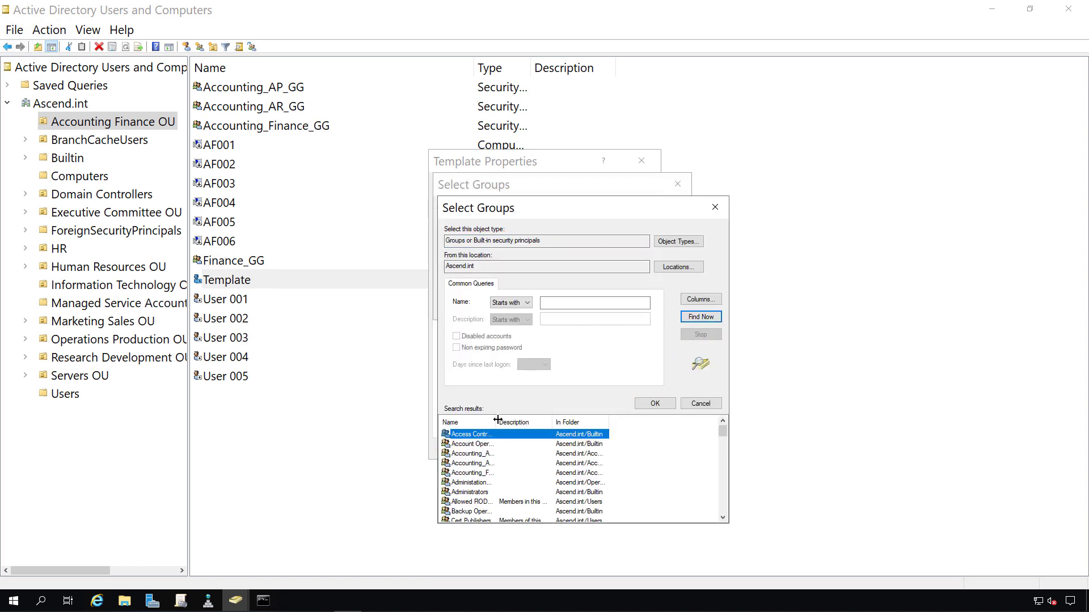
pyautogui.moveTo(496, 422); pyautogui.dragTo(544, 424)
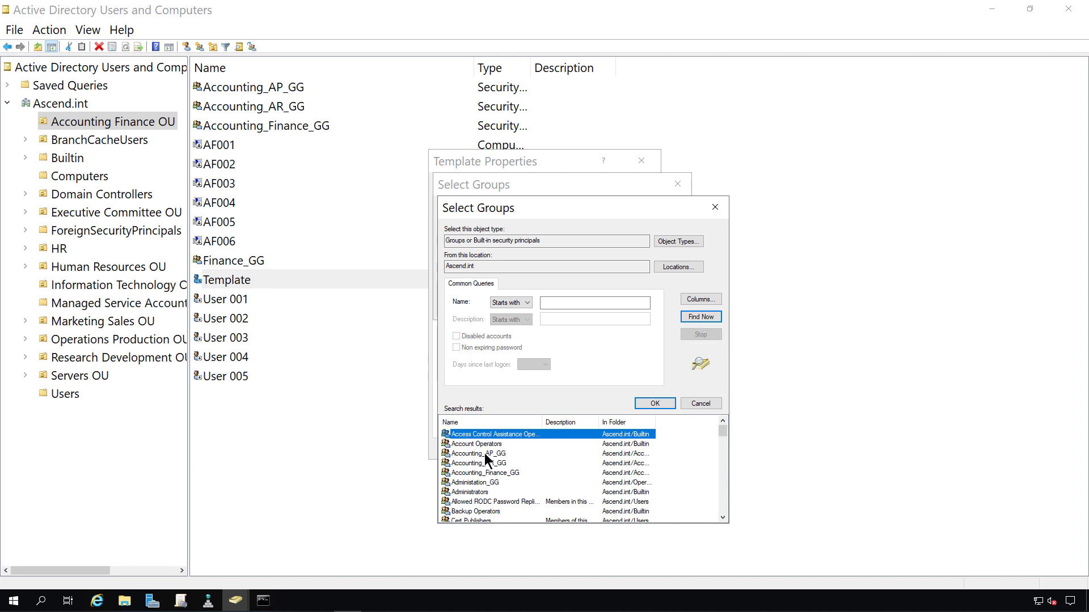
pyautogui.click(484, 454)
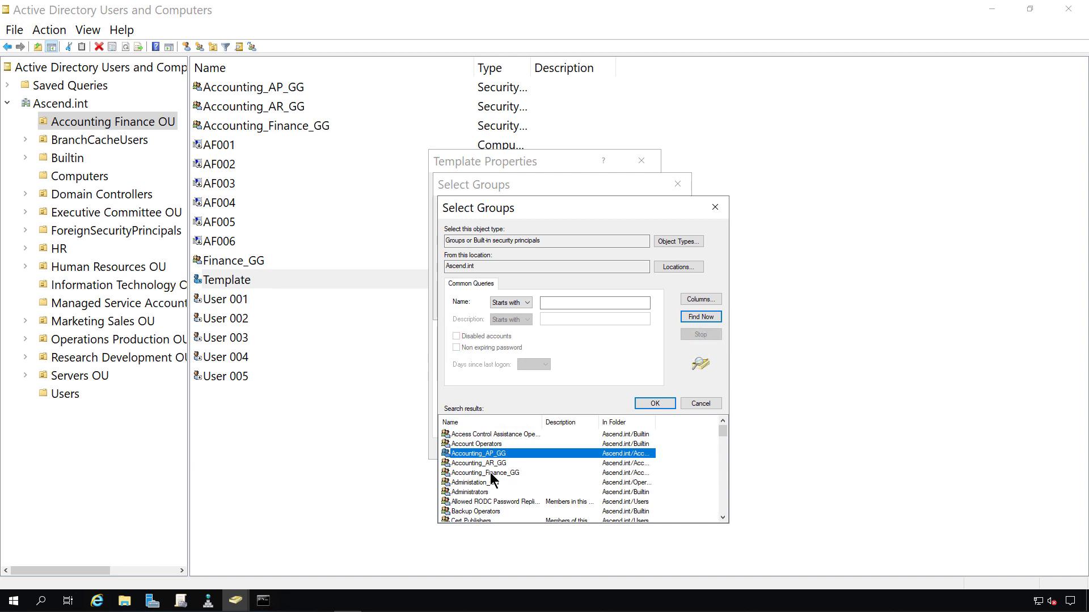
pyautogui.keyDown('shift'); pyautogui.click(490, 472); pyautogui.keyUp('shift')
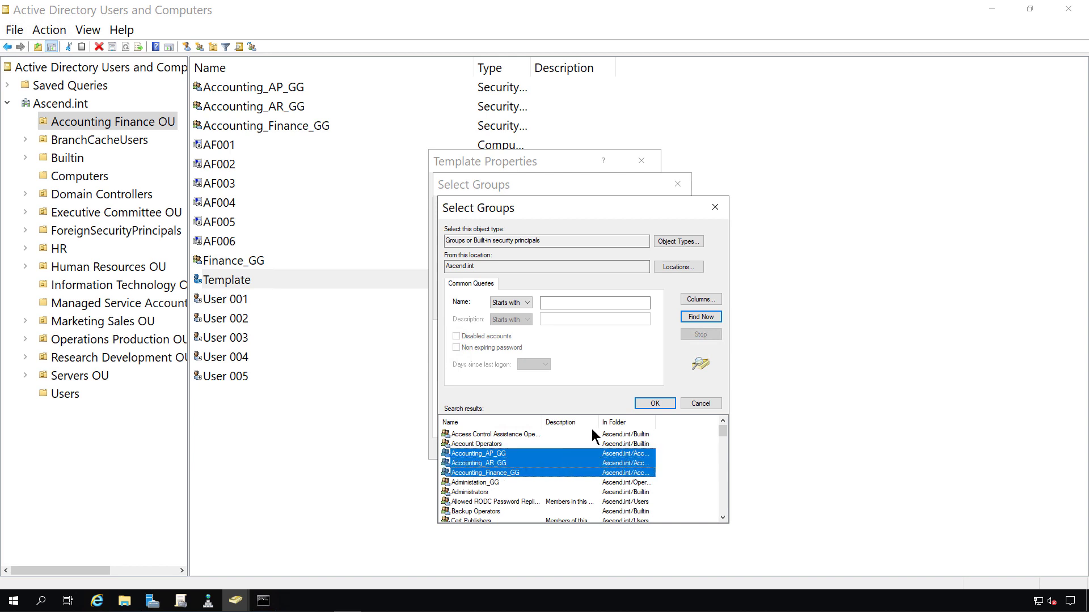
pyautogui.click(648, 406)
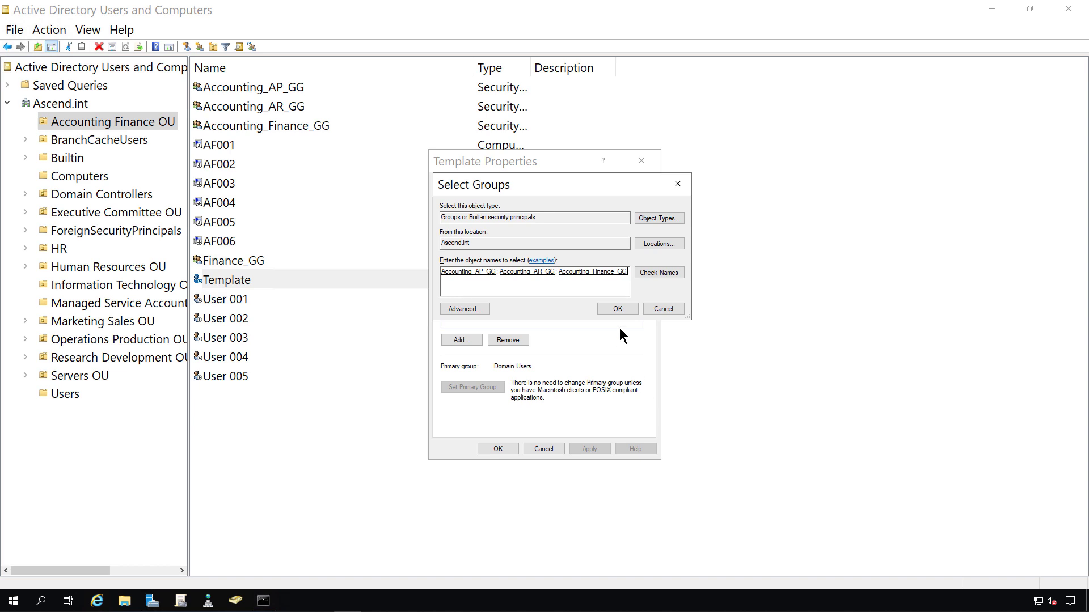
pyautogui.click(616, 308)
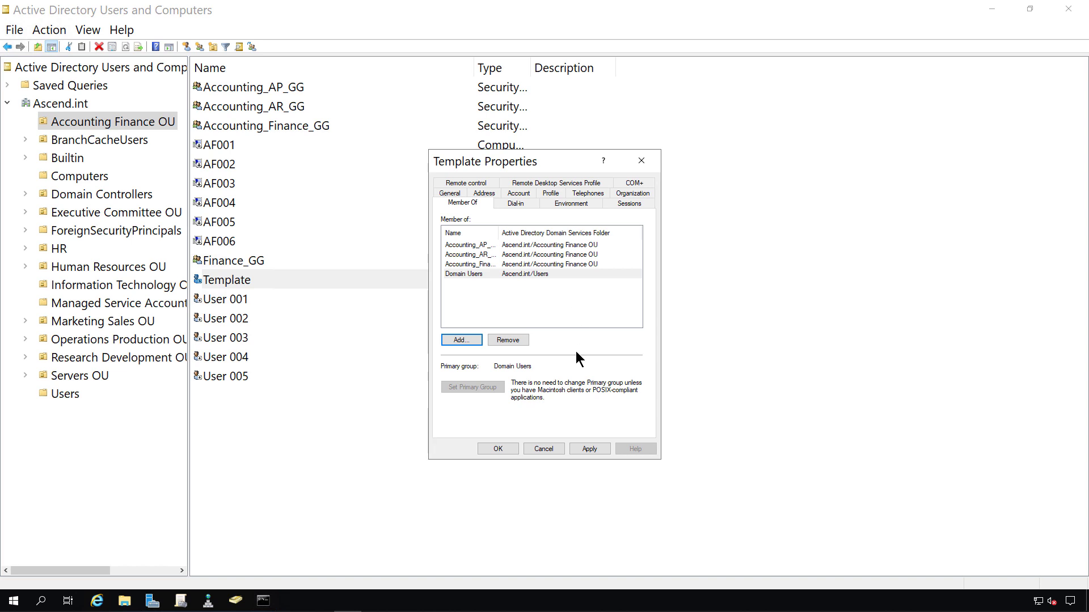
# Step: Review Template's Environment, Sessions and Organization tabs, then close its properties with OK
pyautogui.click(571, 203)
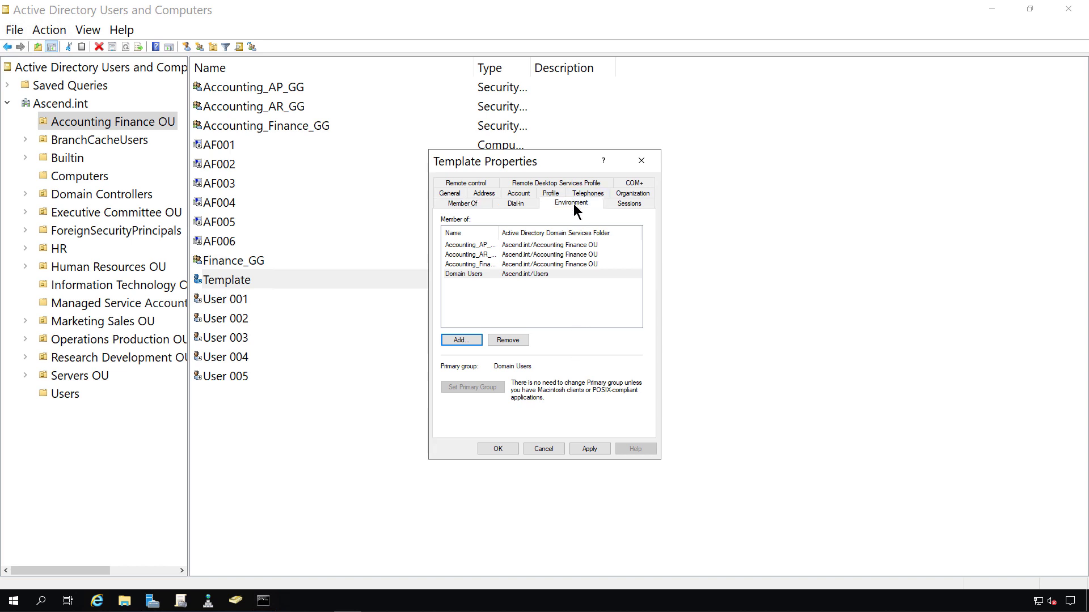
pyautogui.click(624, 203)
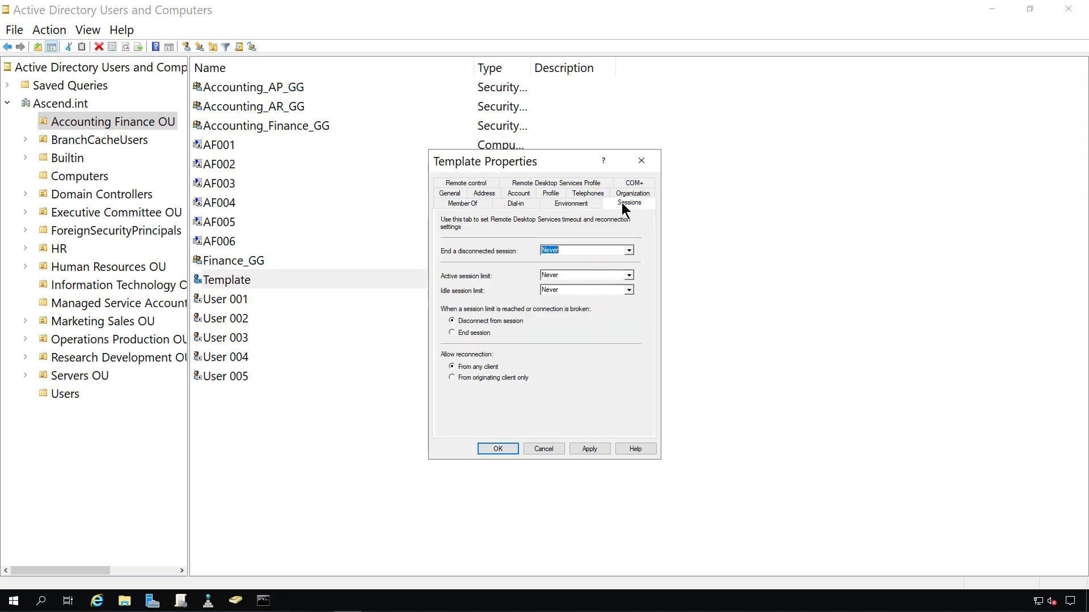
pyautogui.click(631, 194)
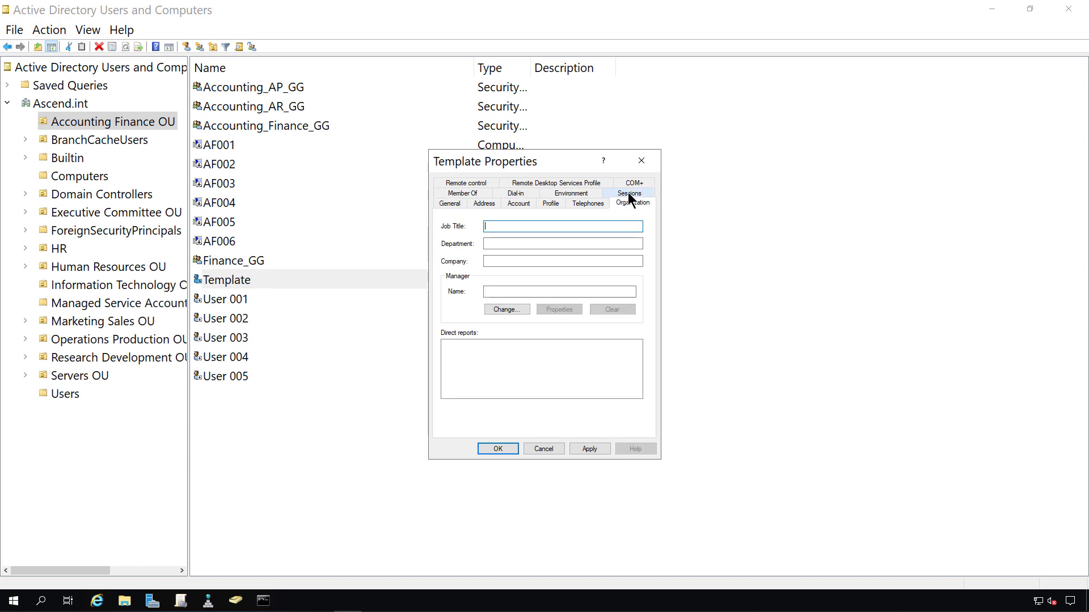
pyautogui.click(585, 197)
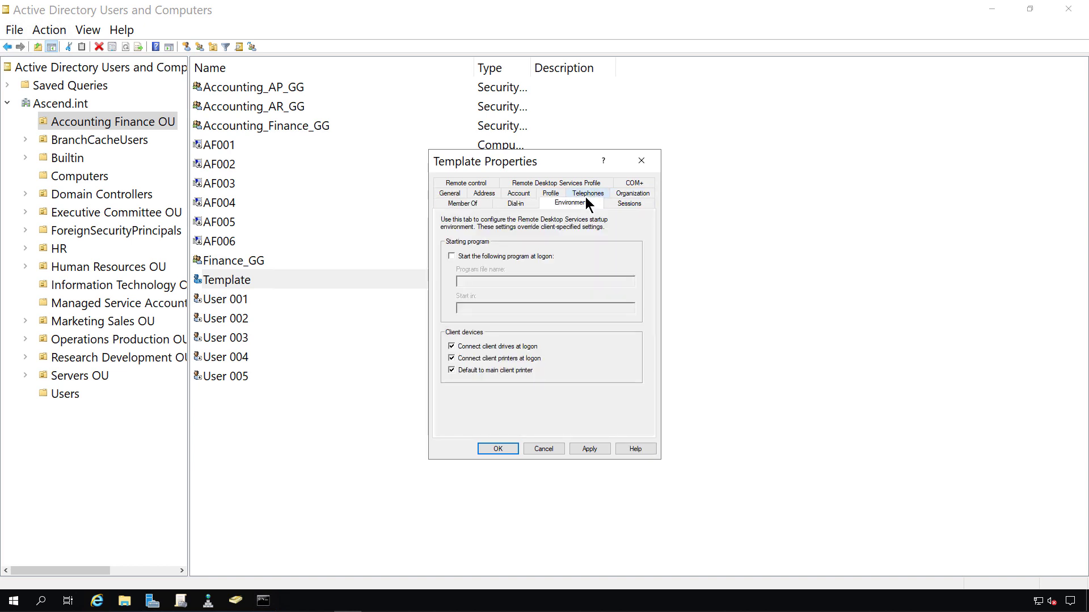
pyautogui.click(498, 449)
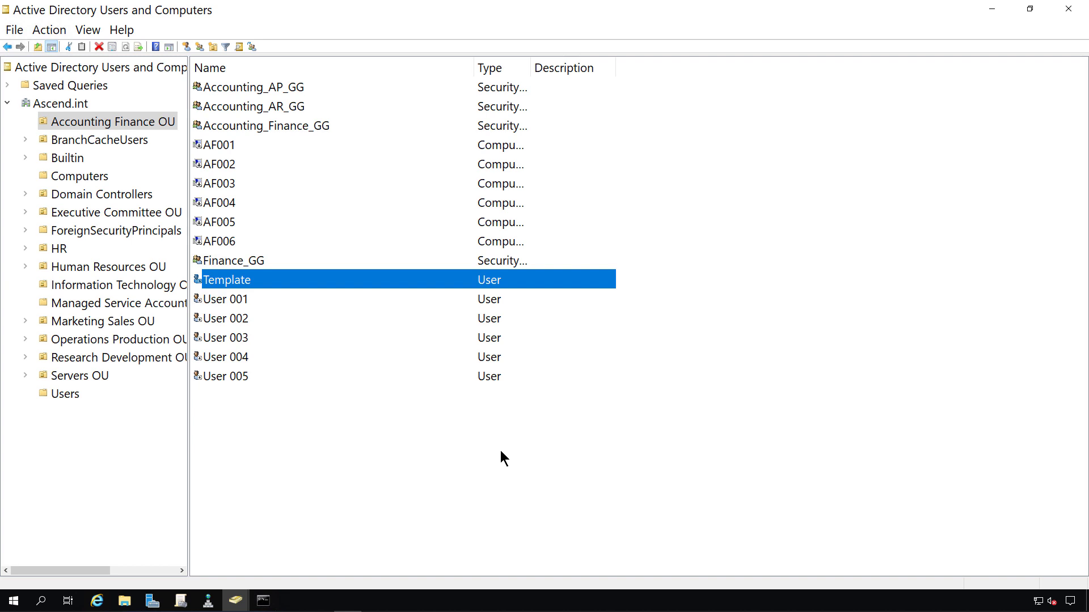
# Step: Copy Template into a new user, entering the employee's first name, last name and logon name
pyautogui.rightClick(284, 278)
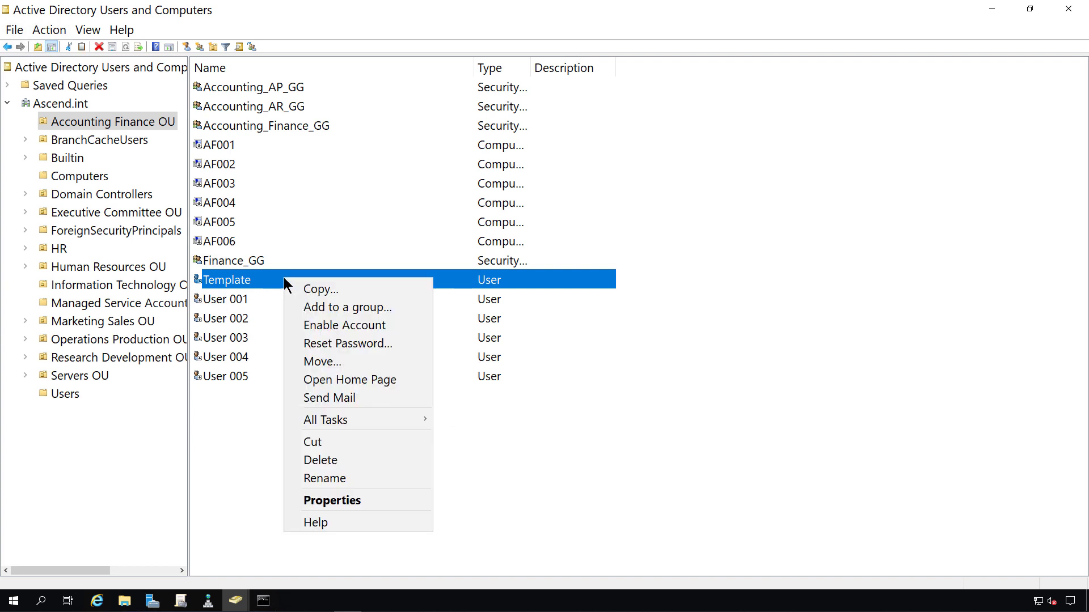
pyautogui.click(349, 289)
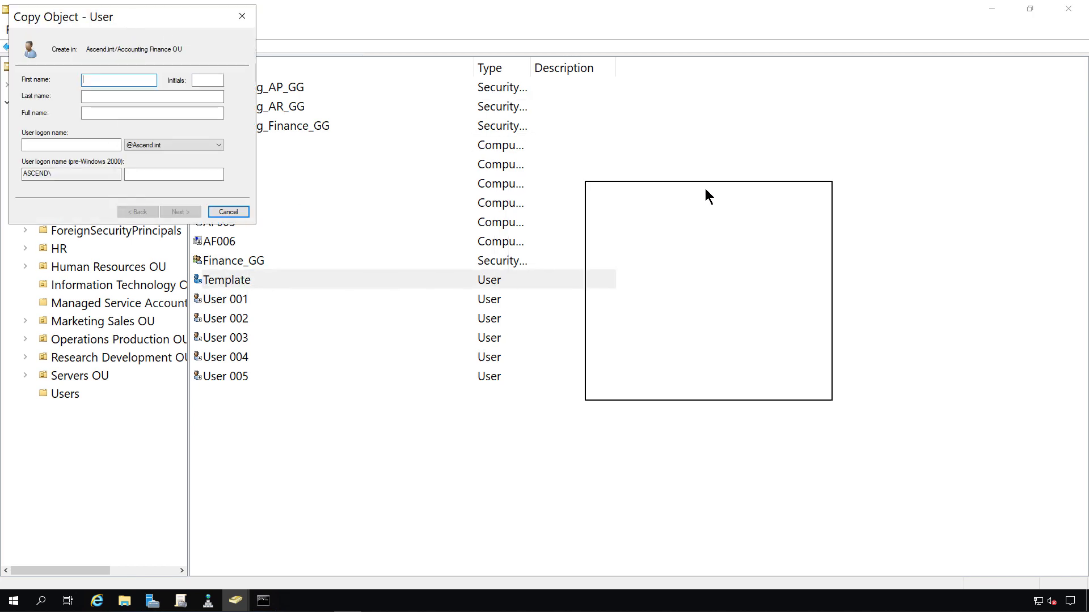
pyautogui.moveTo(706, 189); pyautogui.dragTo(706, 189)
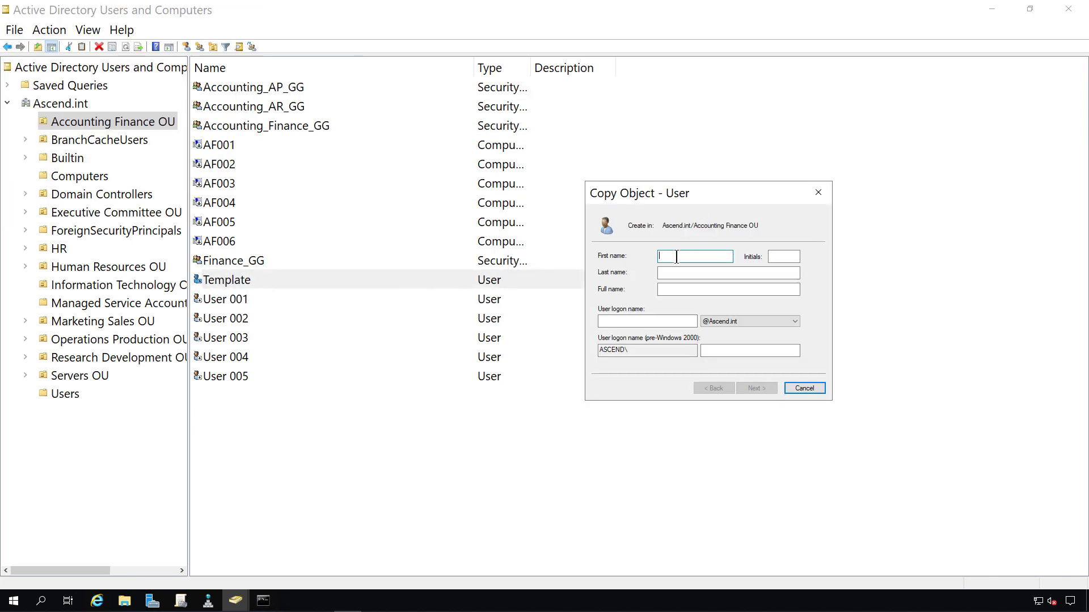
pyautogui.click(680, 272)
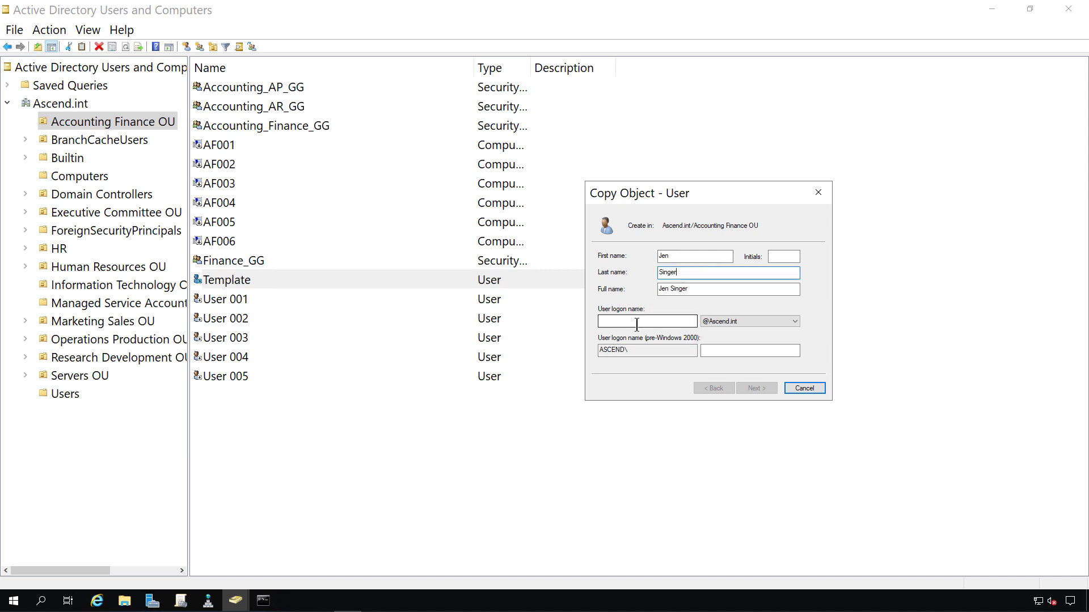
pyautogui.click(634, 321)
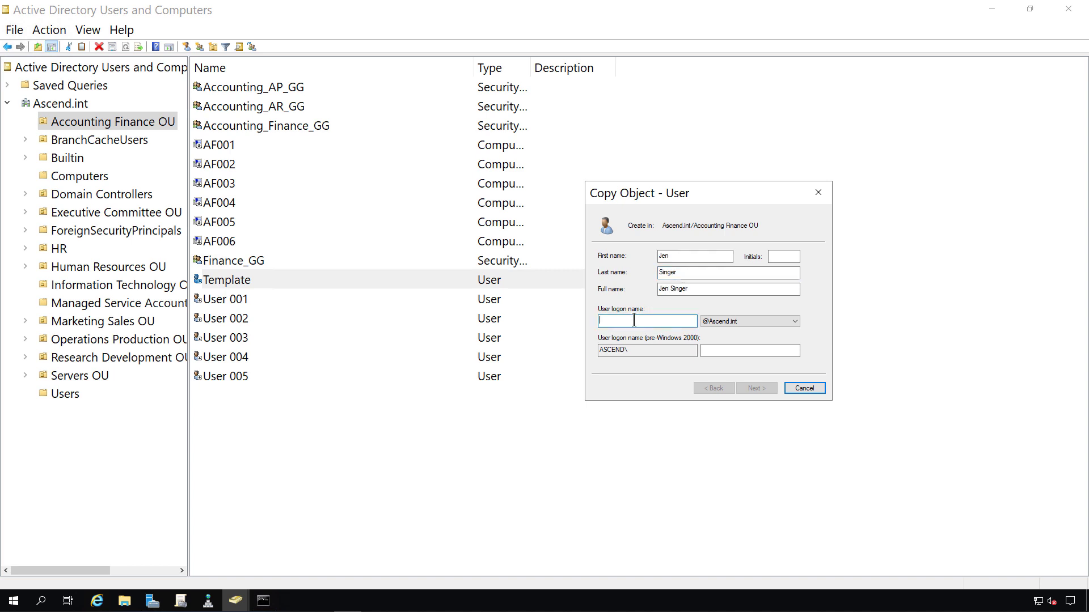
pyautogui.write('jens')
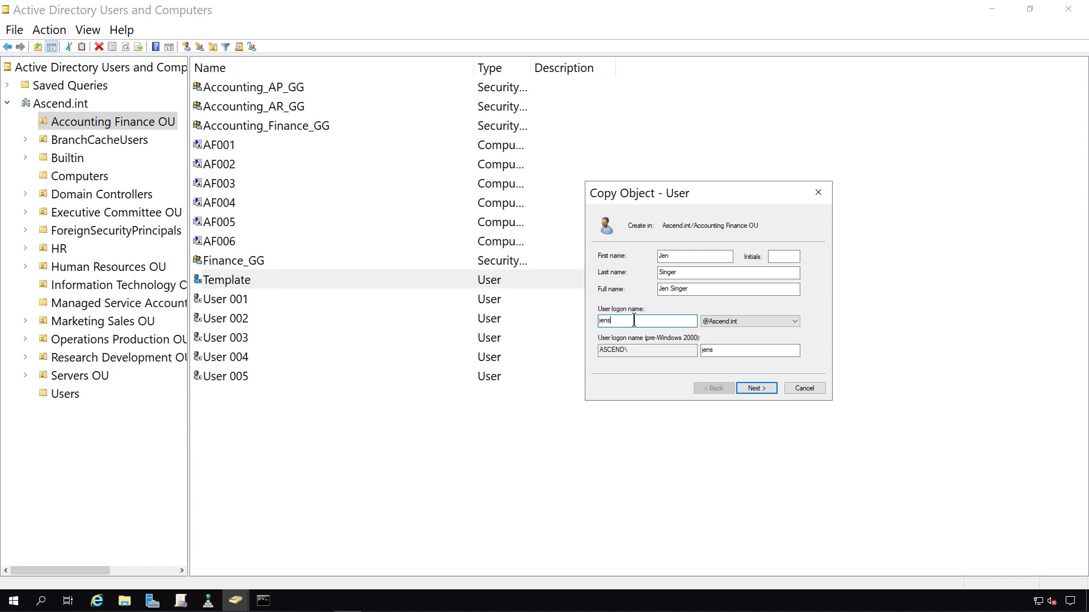
# Step: Enter and confirm the new user's password
pyautogui.click(755, 388)
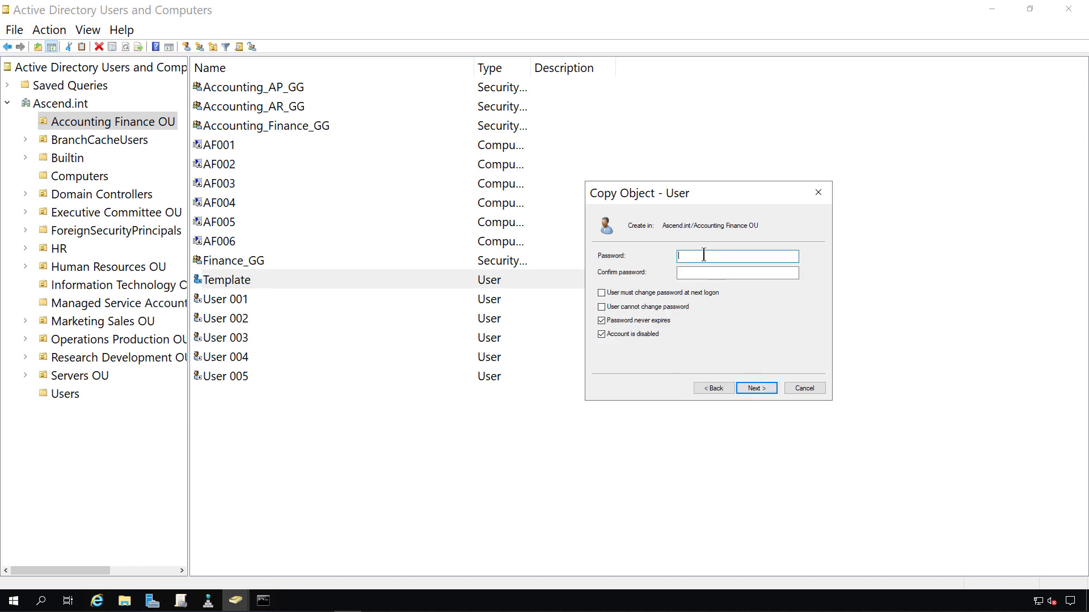
pyautogui.write('•••••••')
pyautogui.press('Tab')
pyautogui.write('•••')
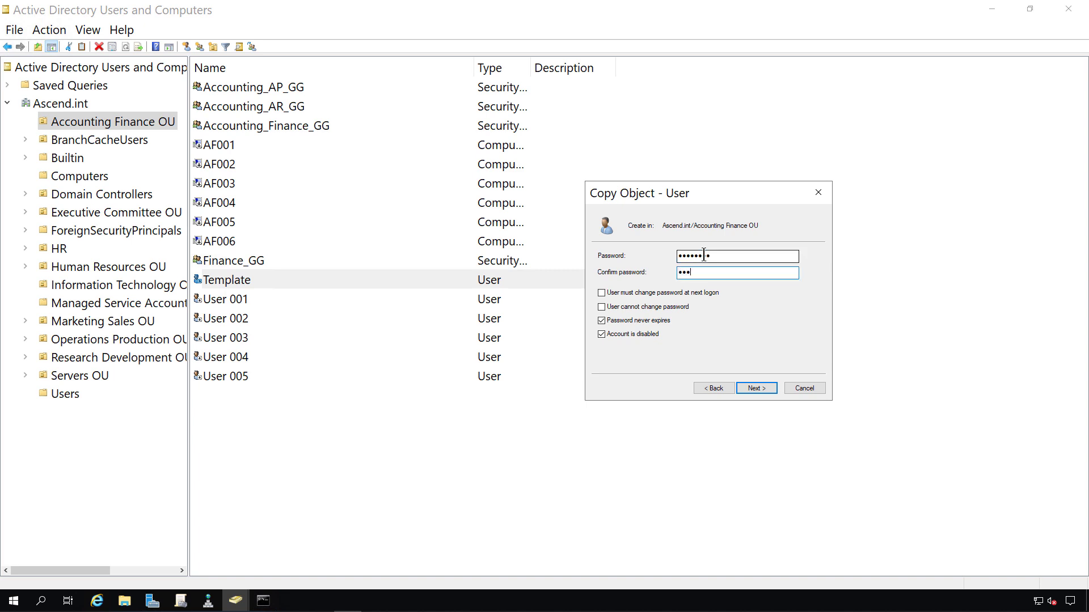
pyautogui.write('•••••')
# Step: Finish creating the copied user and confirm its Member Of tab lists the three Accounting groups
pyautogui.click(760, 390)
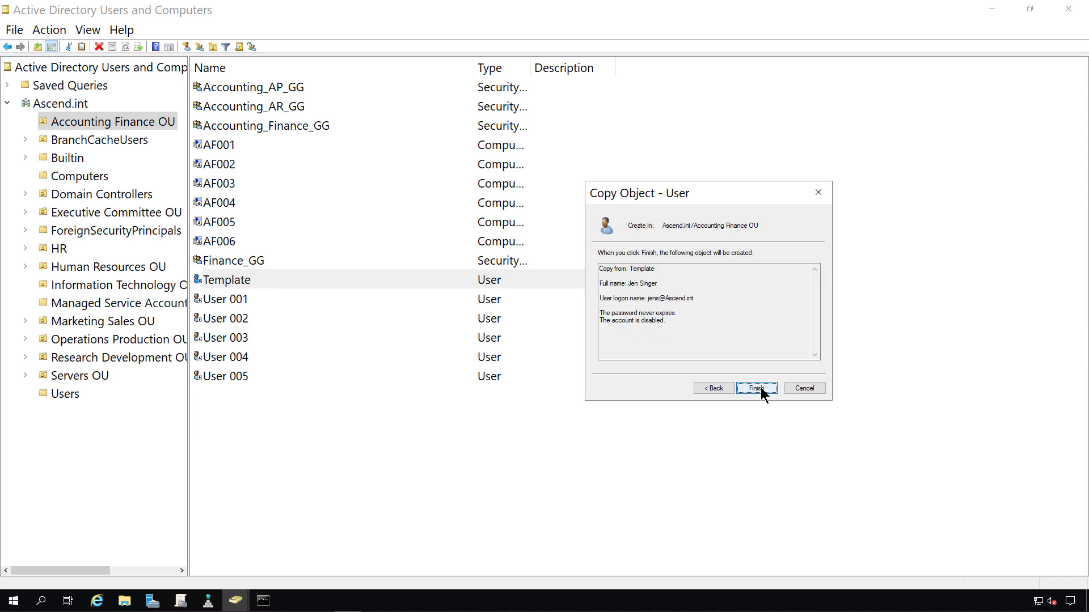
pyautogui.click(758, 389)
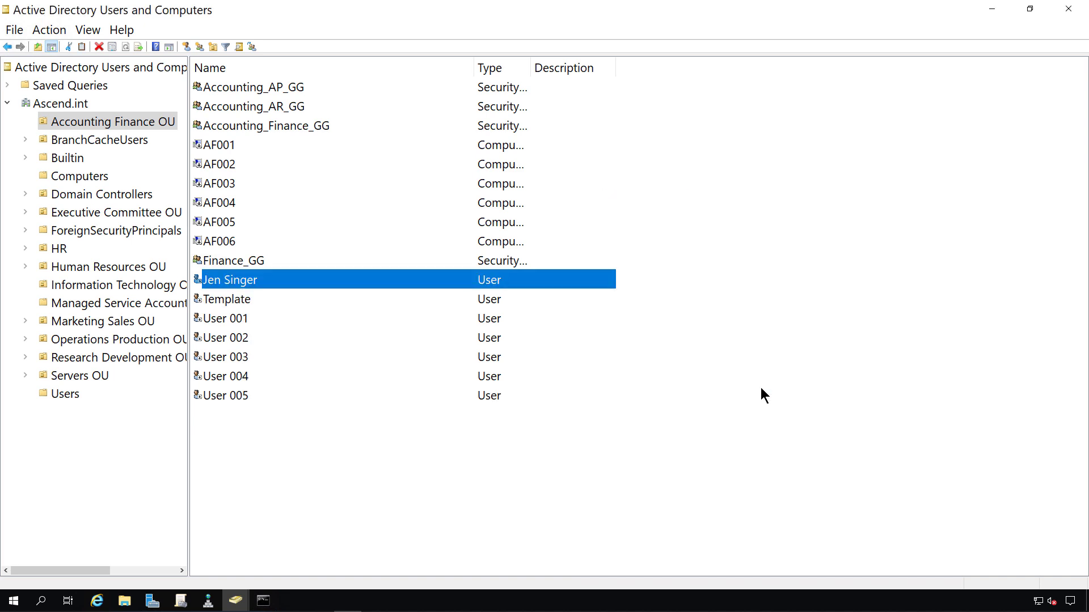
pyautogui.doubleClick(315, 281)
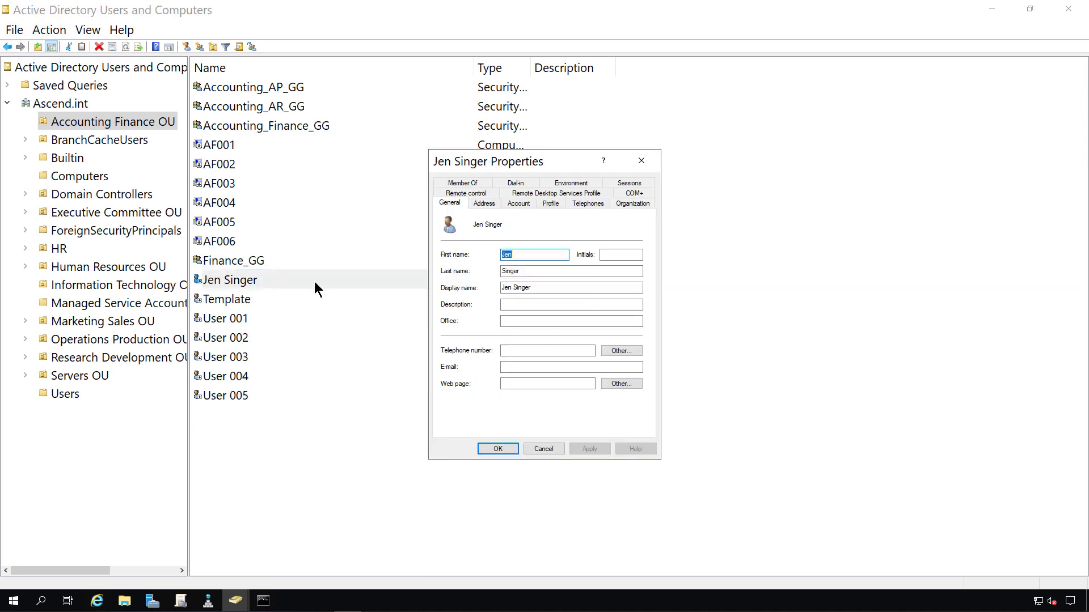
pyautogui.click(462, 182)
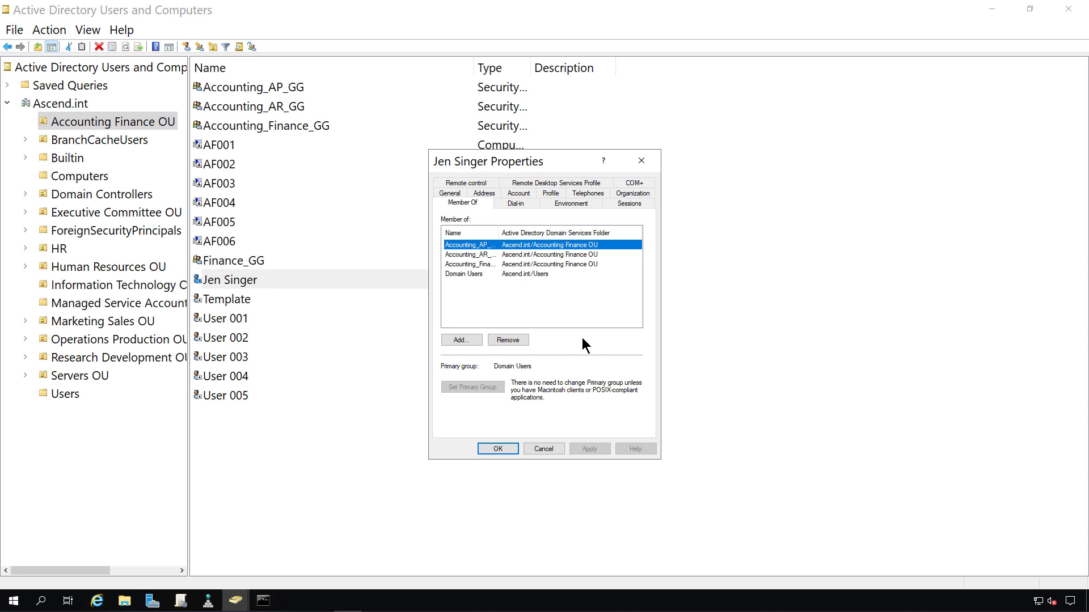
pyautogui.click(498, 448)
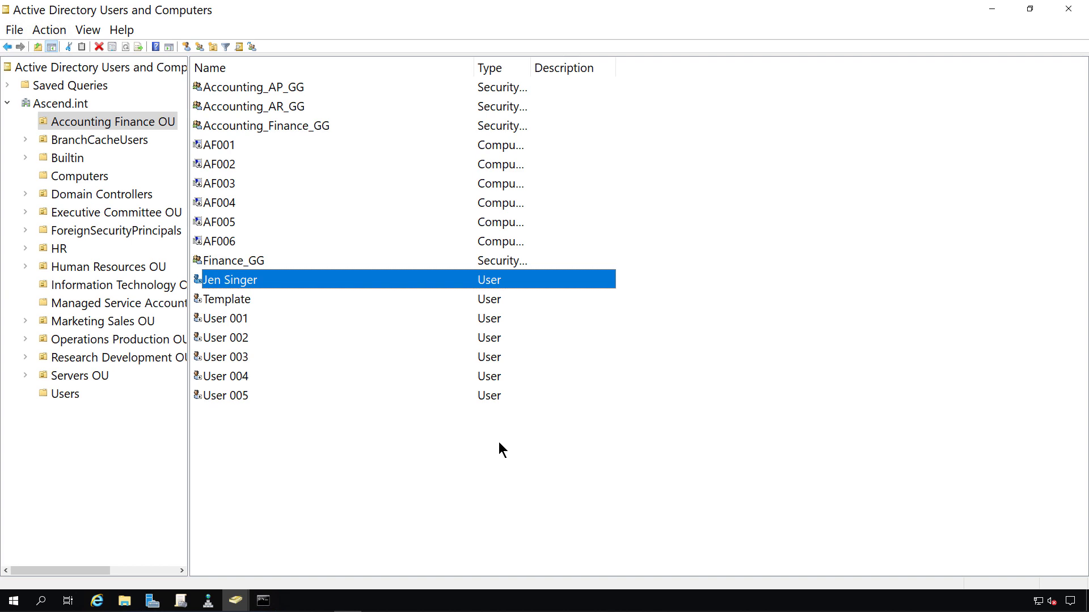
# Step: Browse via Executive Committee to the Information Technology OU, listing IT001–IT006 and users 016–020
pyautogui.click(137, 212)
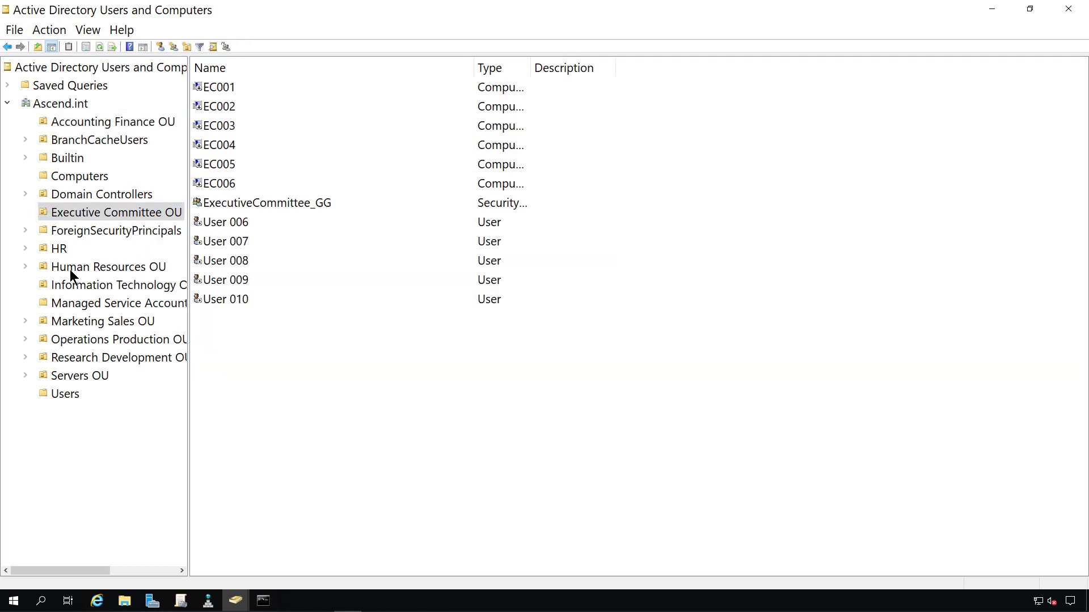
pyautogui.click(80, 285)
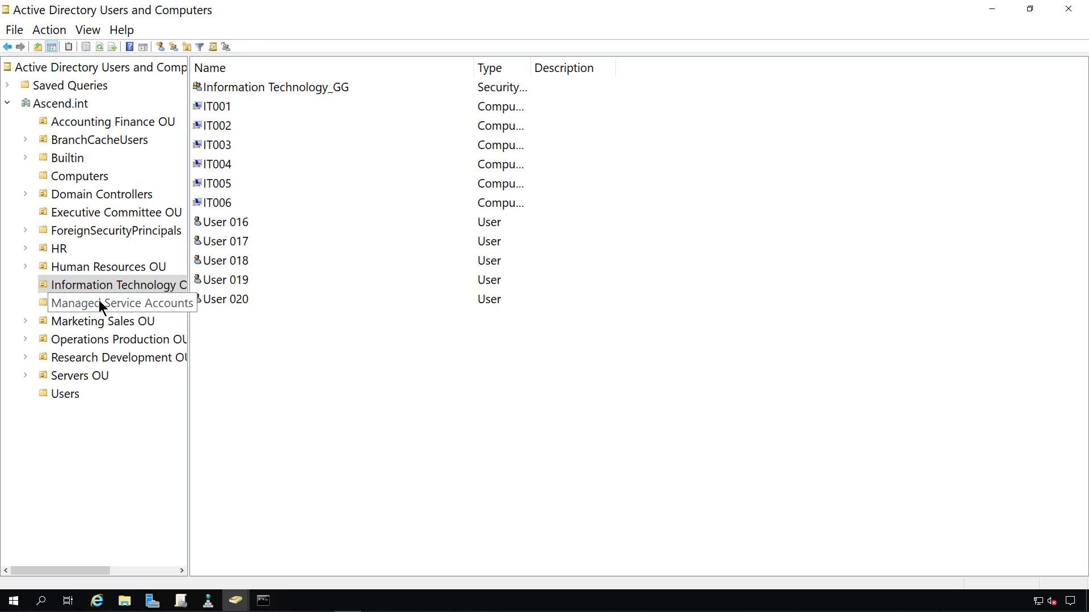